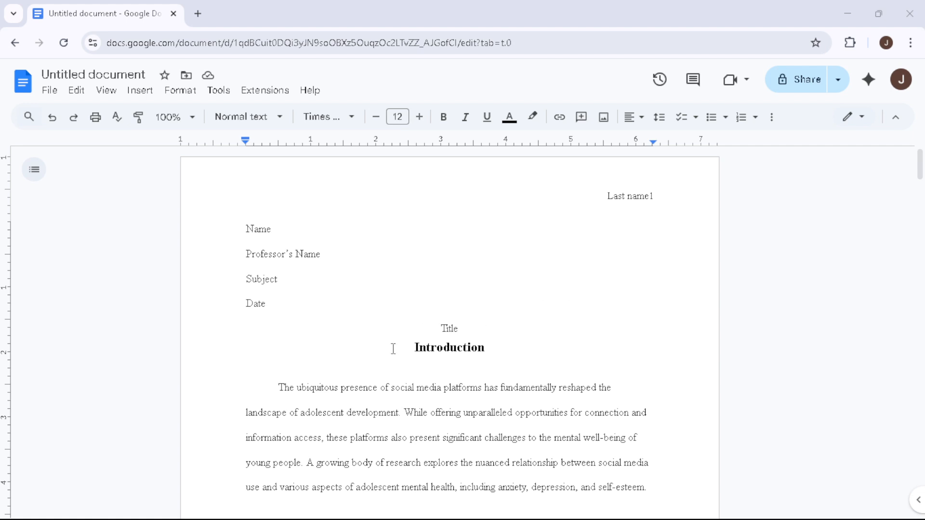
# Format the Introduction heading on the first page as bold Times New Roman, size 12.
pyautogui.moveTo(393, 349); pyautogui.dragTo(502, 347)
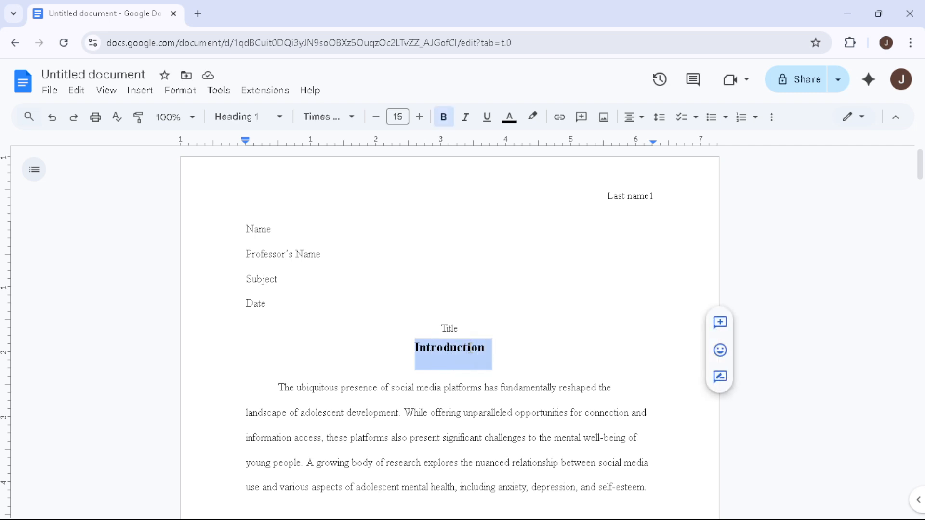
pyautogui.click(348, 119)
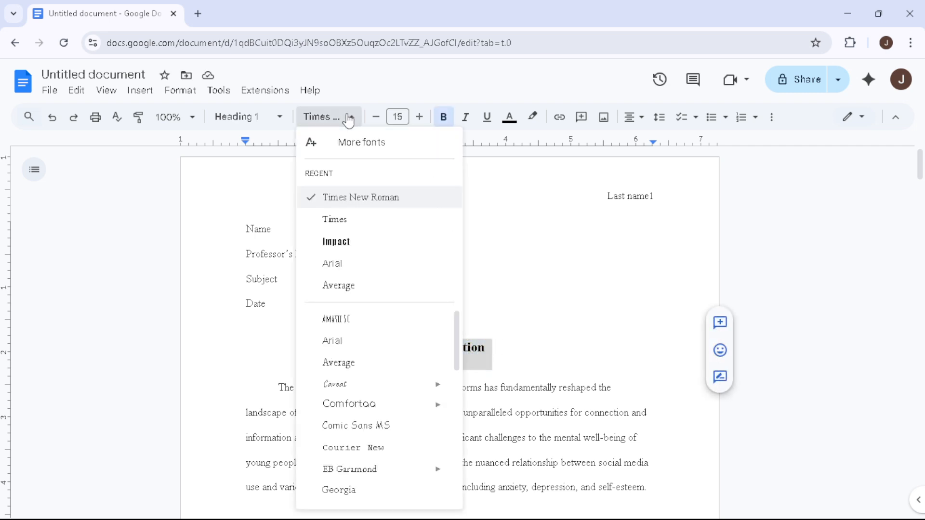
pyautogui.click(372, 206)
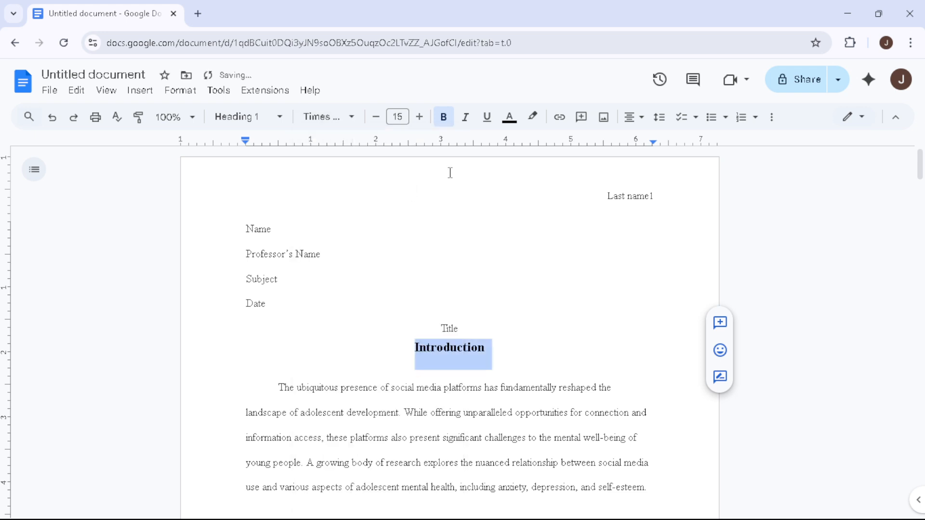
pyautogui.click(376, 118)
pyautogui.click(376, 118)
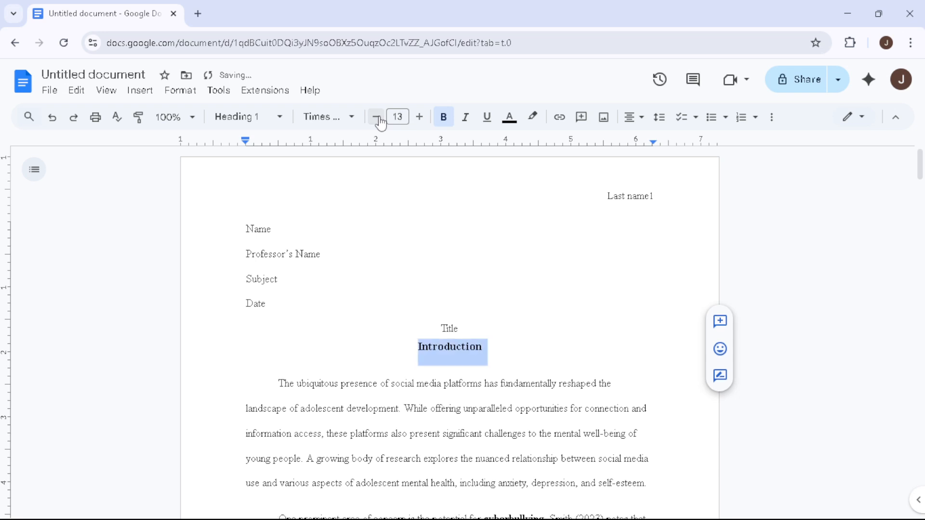
pyautogui.click(376, 118)
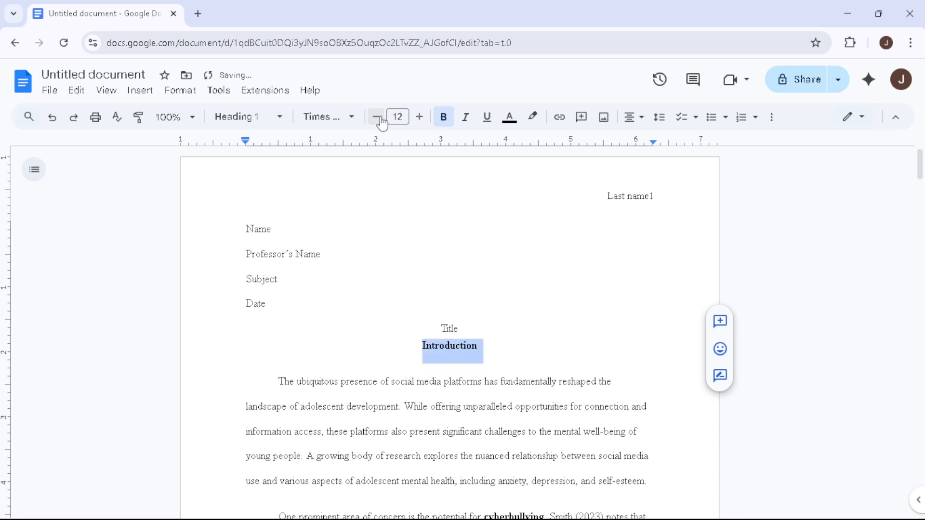
pyautogui.click(449, 121)
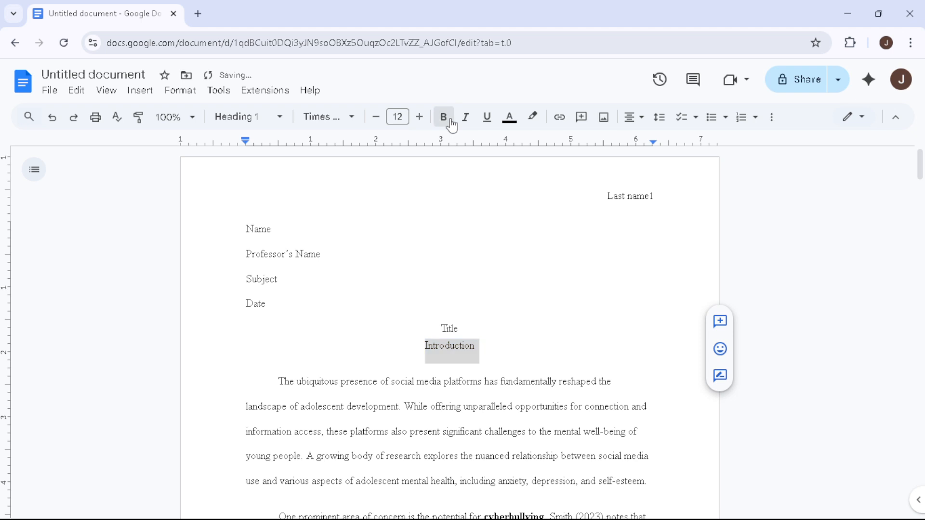
pyautogui.click(450, 121)
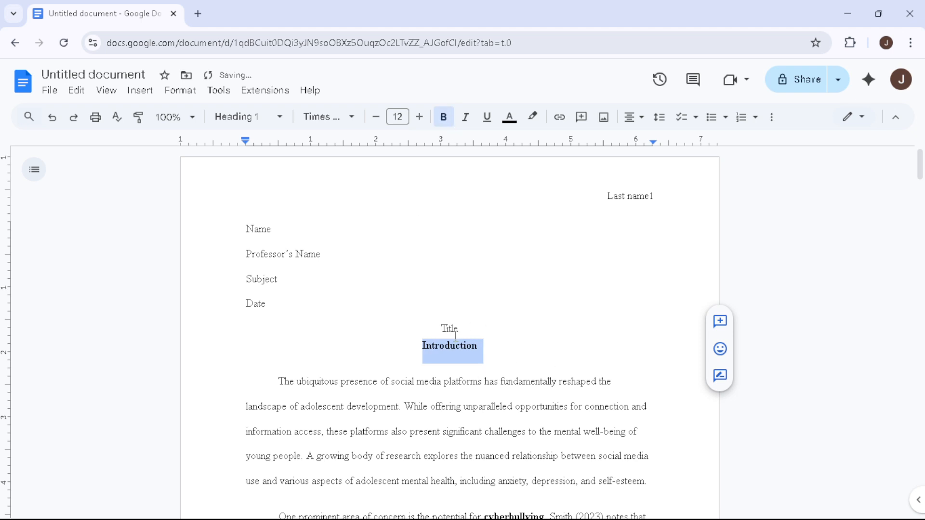
pyautogui.click(503, 342)
# Check the font and size of the Initial Research Focus heading on page 2.
pyautogui.scroll(-12, 496, 366)
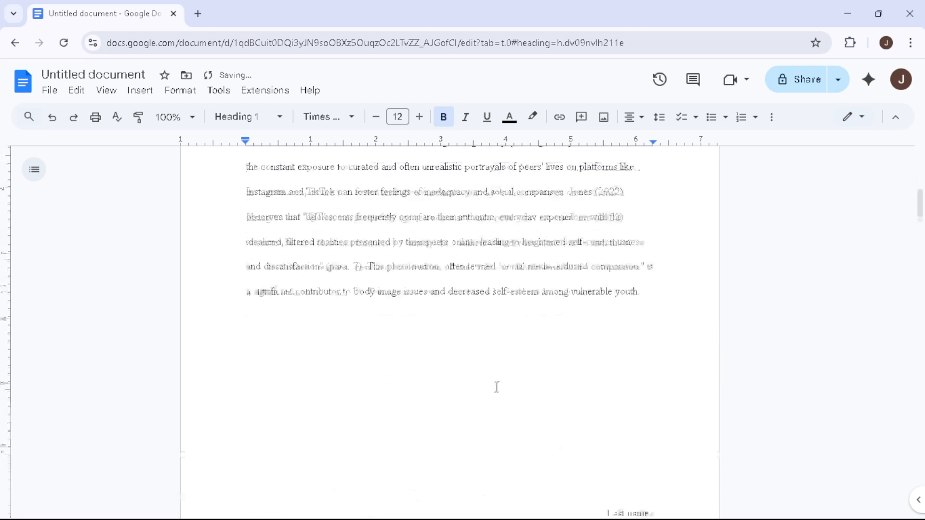
pyautogui.scroll(-2, 492, 391)
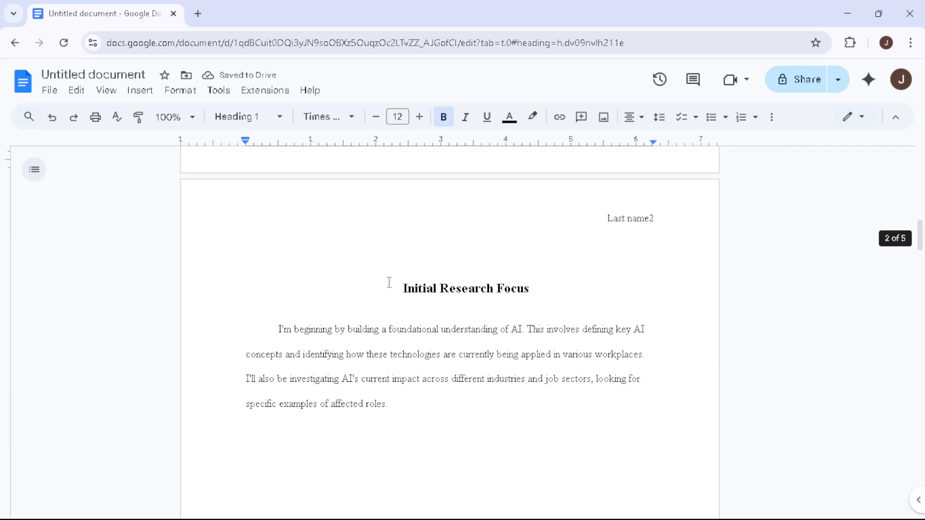
pyautogui.moveTo(389, 283); pyautogui.dragTo(557, 287)
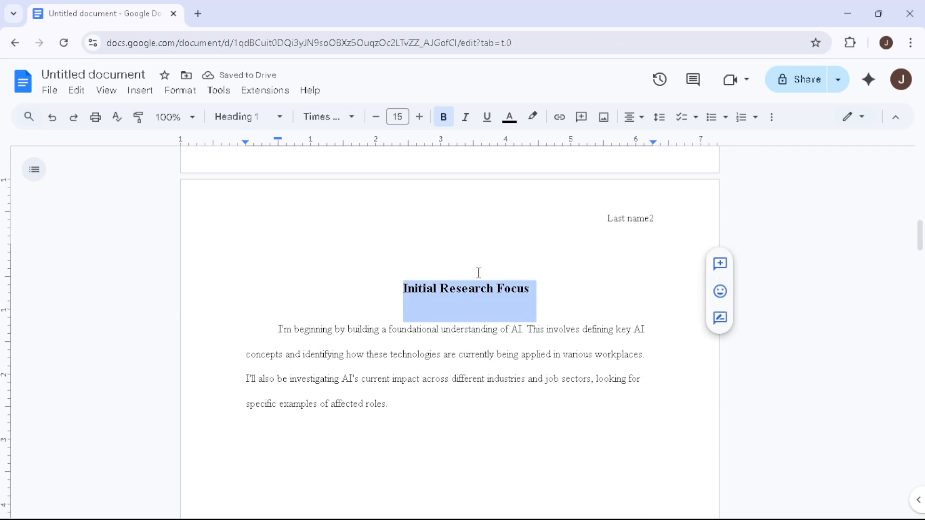
pyautogui.click(456, 426)
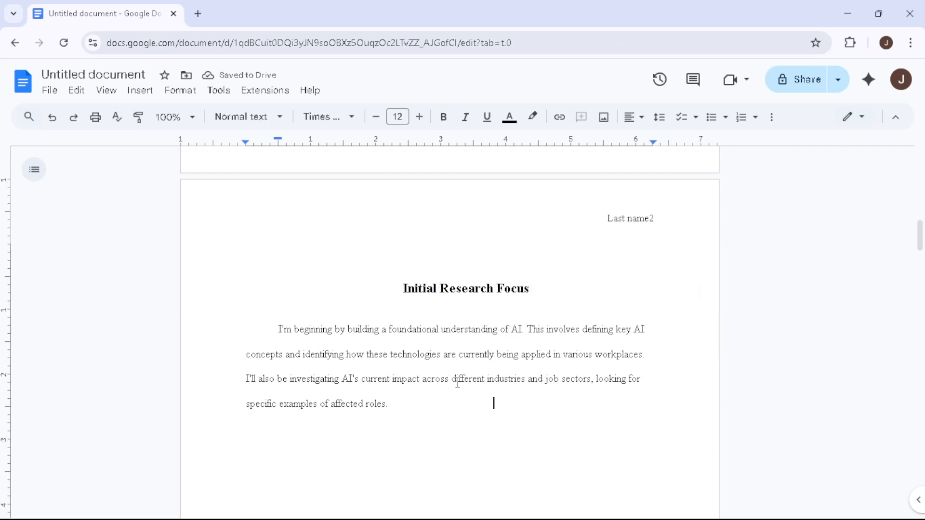
pyautogui.scroll(5, 447, 388)
pyautogui.scroll(10, 447, 394)
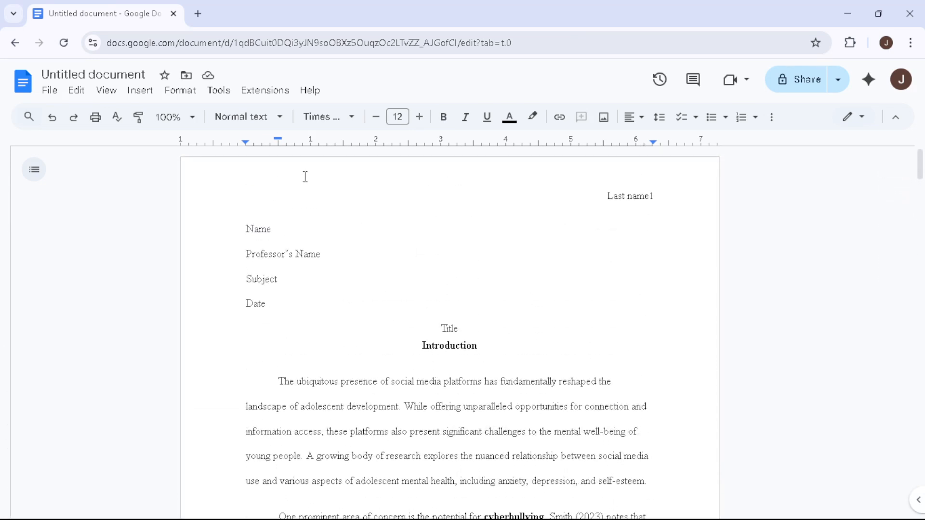
pyautogui.click(181, 90)
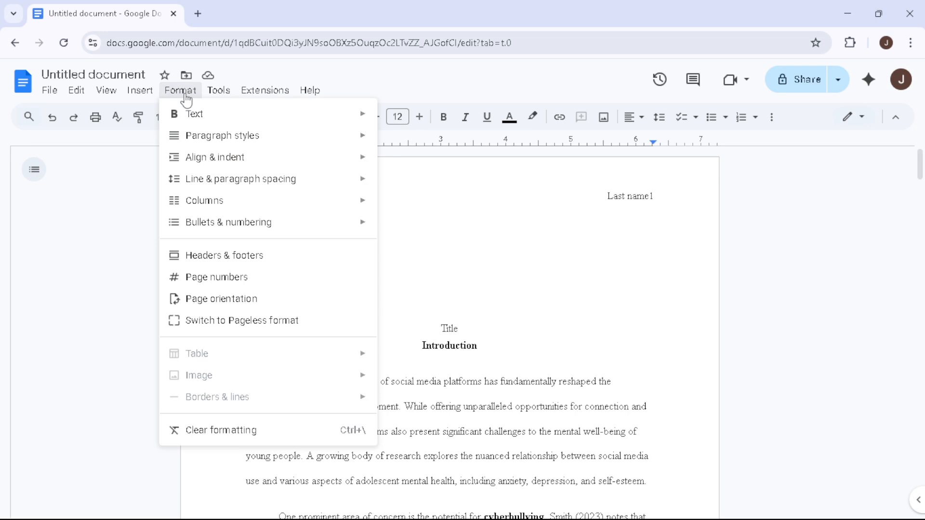
pyautogui.moveTo(229, 143)
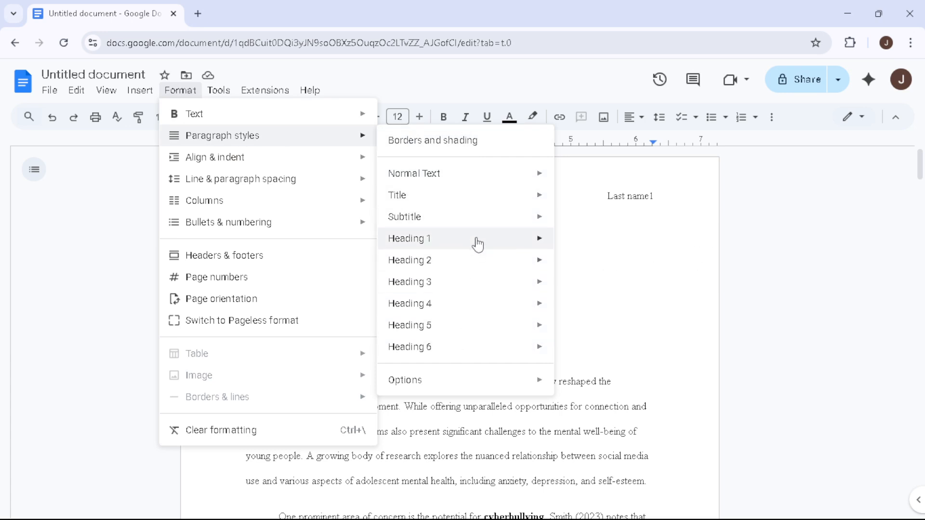
pyautogui.moveTo(467, 244)
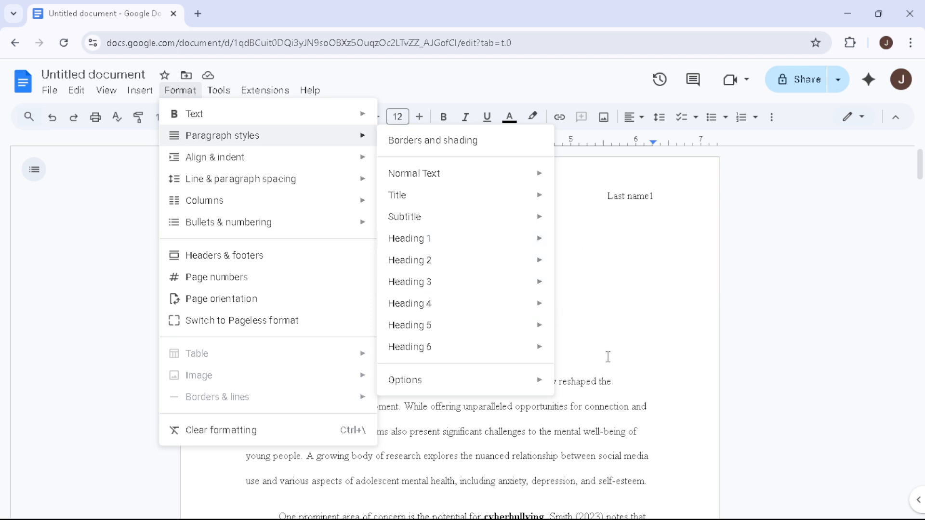
pyautogui.click(587, 318)
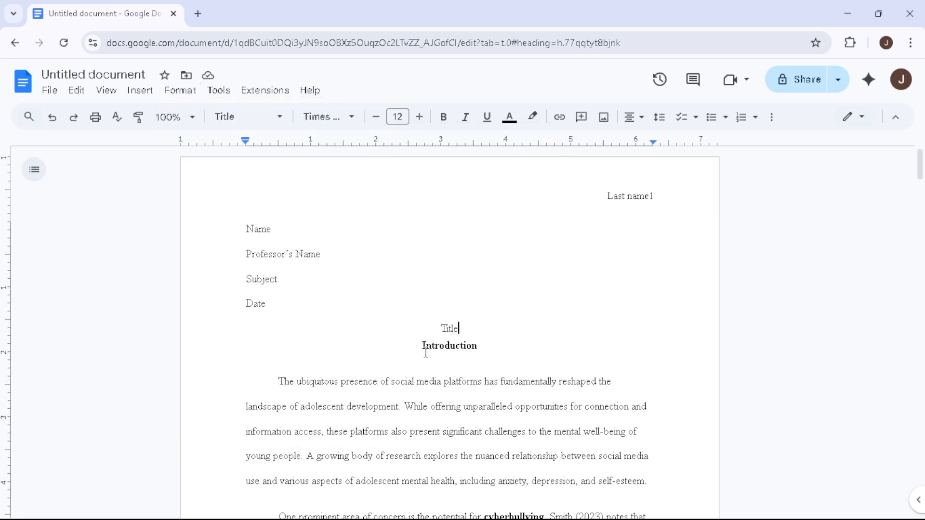
# Update the Heading 1 paragraph style to match the formatting of the Introduction heading.
pyautogui.moveTo(424, 348); pyautogui.dragTo(493, 347)
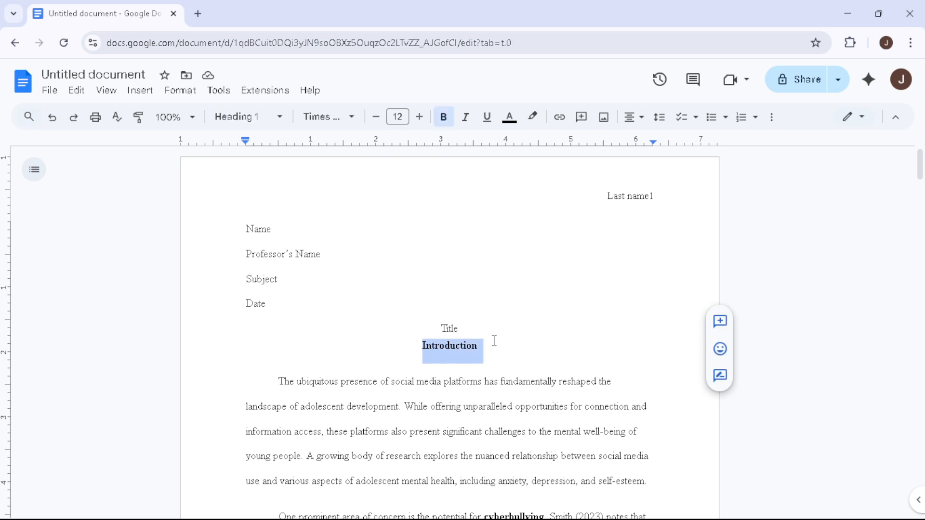
pyautogui.click(187, 96)
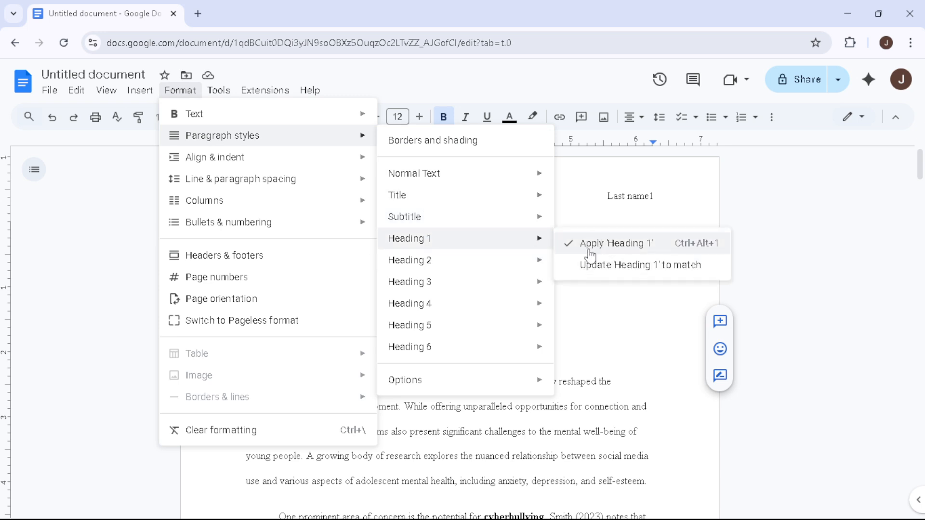
pyautogui.click(614, 273)
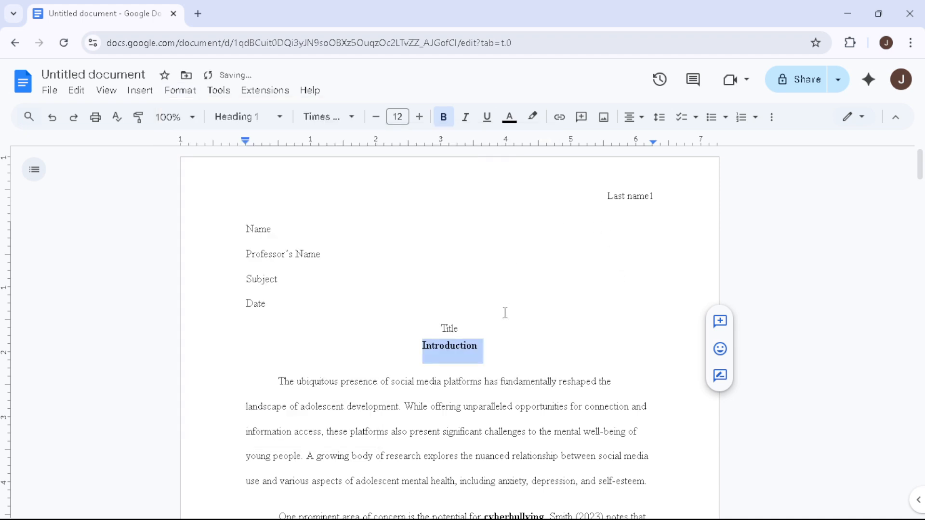
# Review the section headings on the following pages for the updated Heading 1 formatting.
pyautogui.scroll(-10, 530, 369)
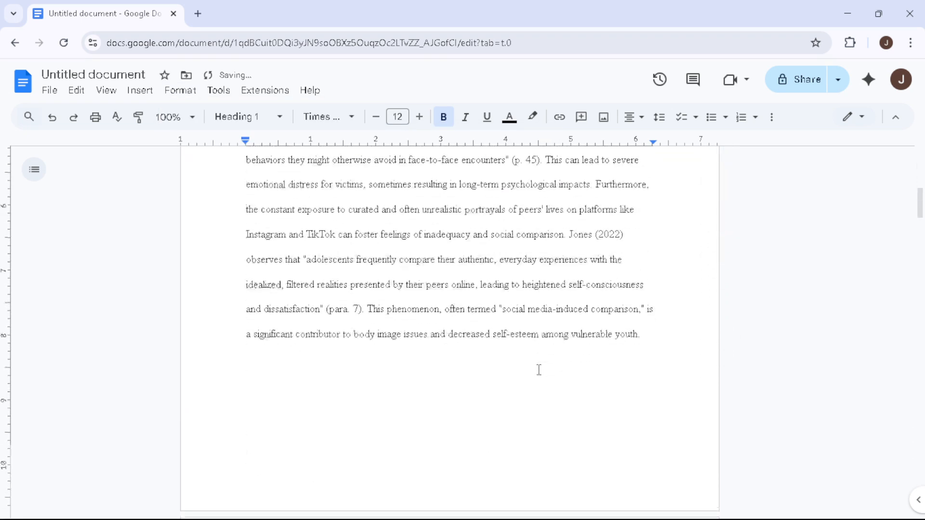
pyautogui.scroll(-4, 538, 369)
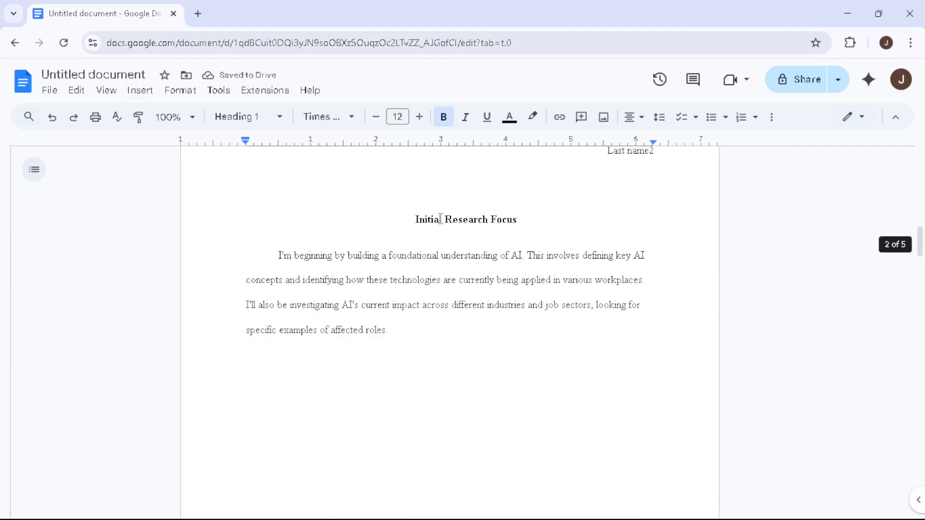
pyautogui.scroll(-8, 539, 406)
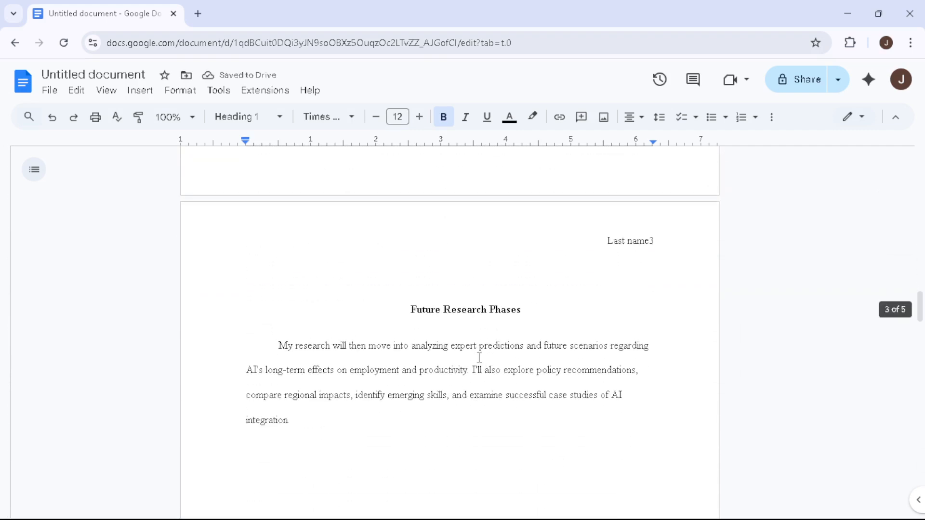
pyautogui.scroll(-6, 518, 390)
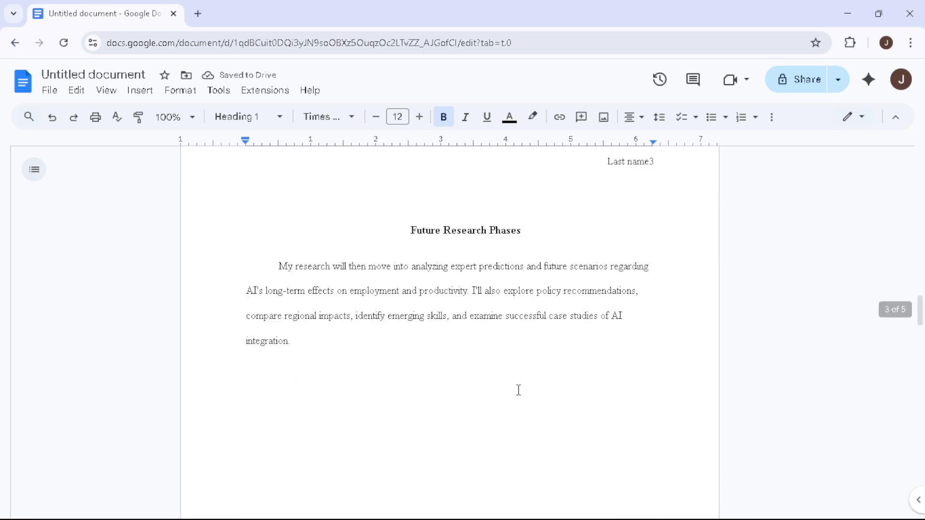
pyautogui.scroll(-3, 480, 392)
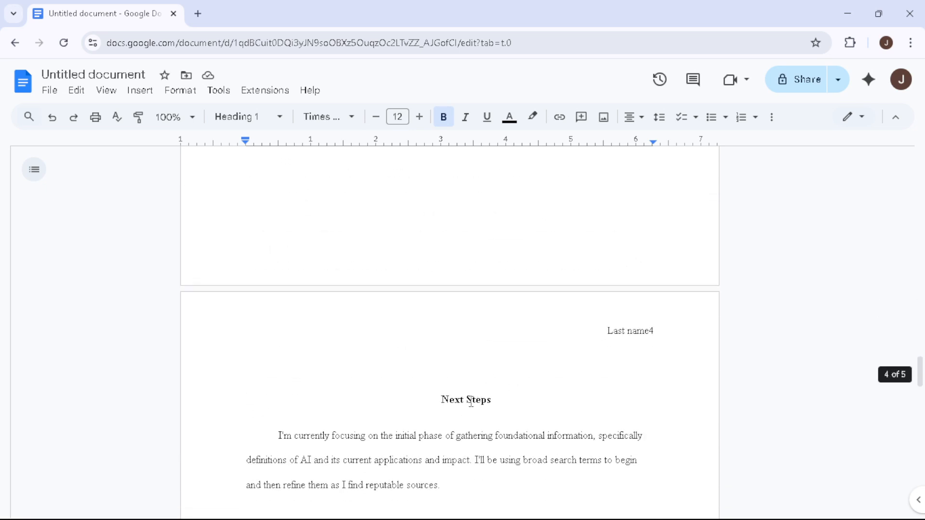
pyautogui.scroll(4, 468, 397)
pyautogui.scroll(15, 470, 397)
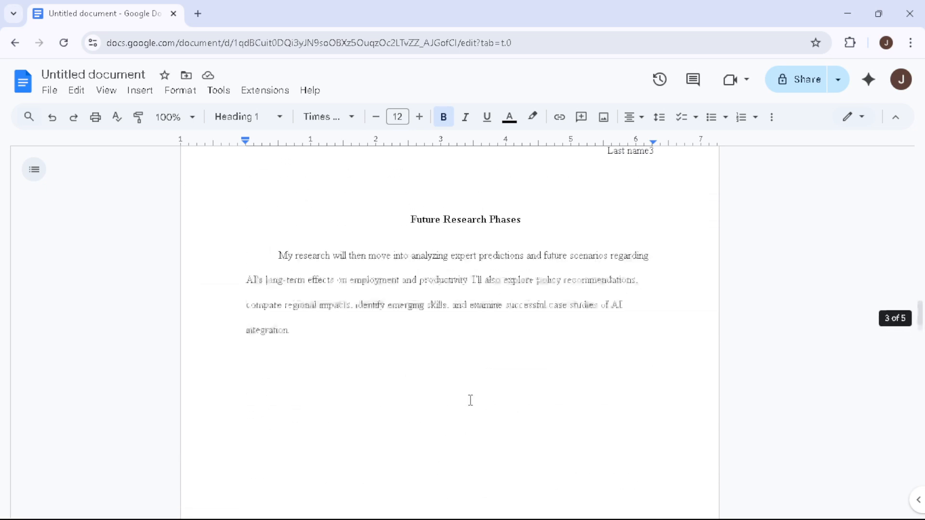
pyautogui.scroll(10, 470, 407)
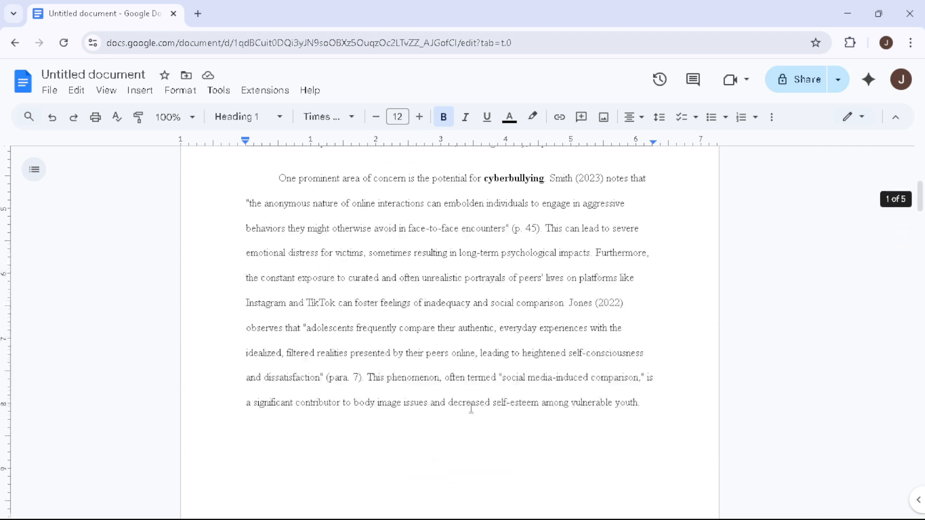
# Insert a page break after the last paragraph on page 1, which ends with "vulnerable youth.".
pyautogui.scroll(-9, 517, 402)
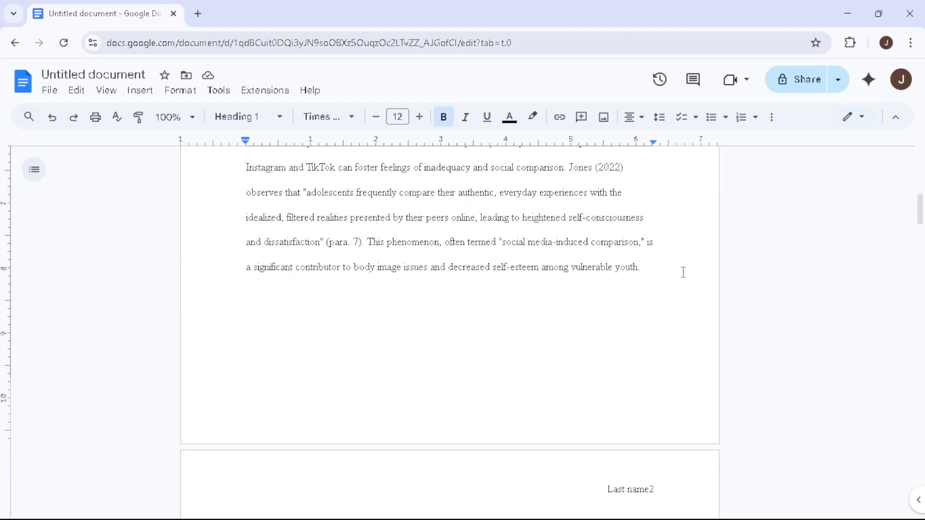
pyautogui.click(145, 98)
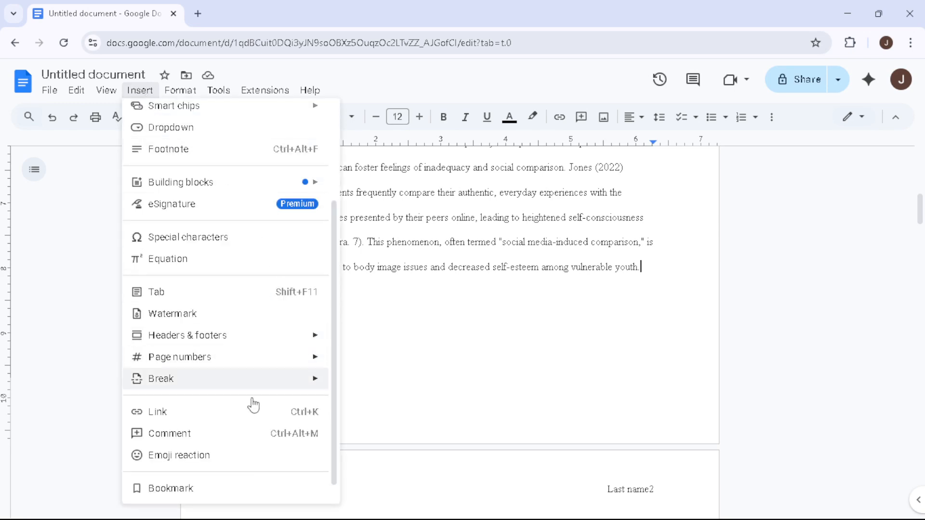
pyautogui.moveTo(254, 390)
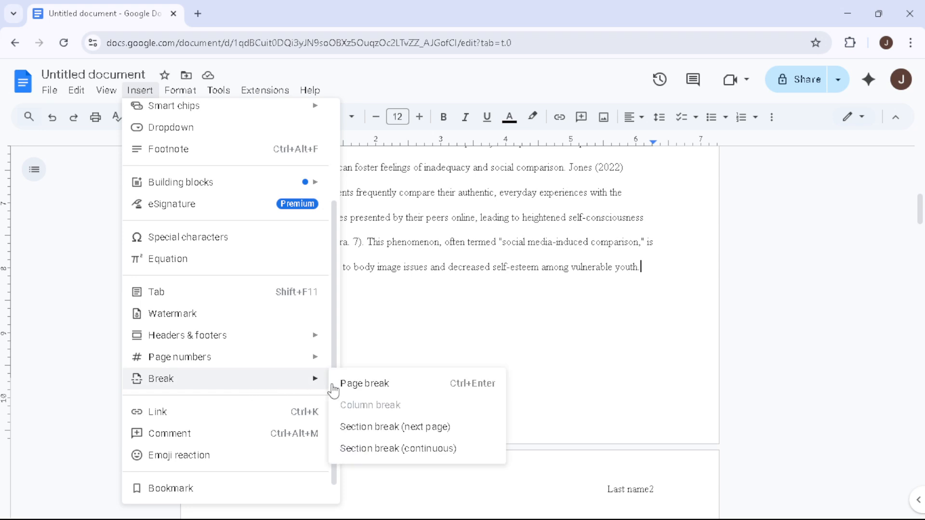
pyautogui.click(392, 388)
pyautogui.scroll(-5, 432, 364)
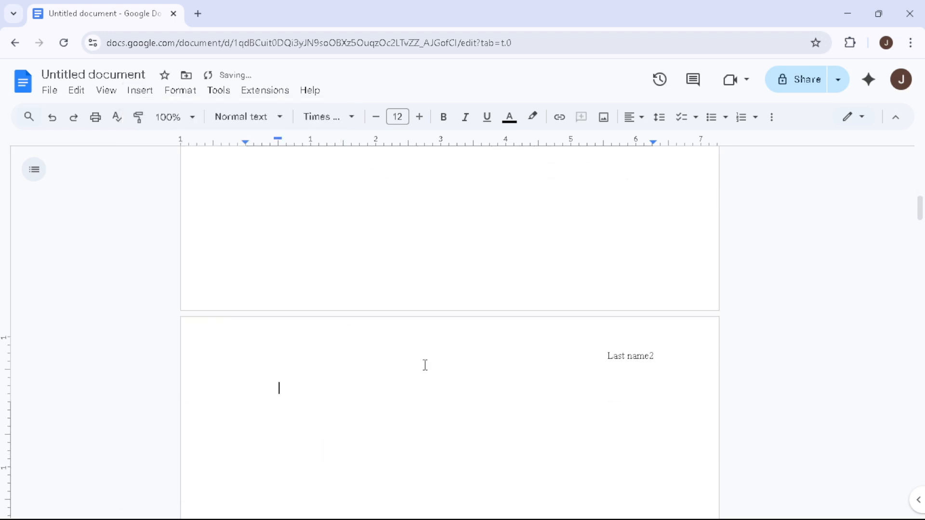
pyautogui.scroll(-5, 347, 346)
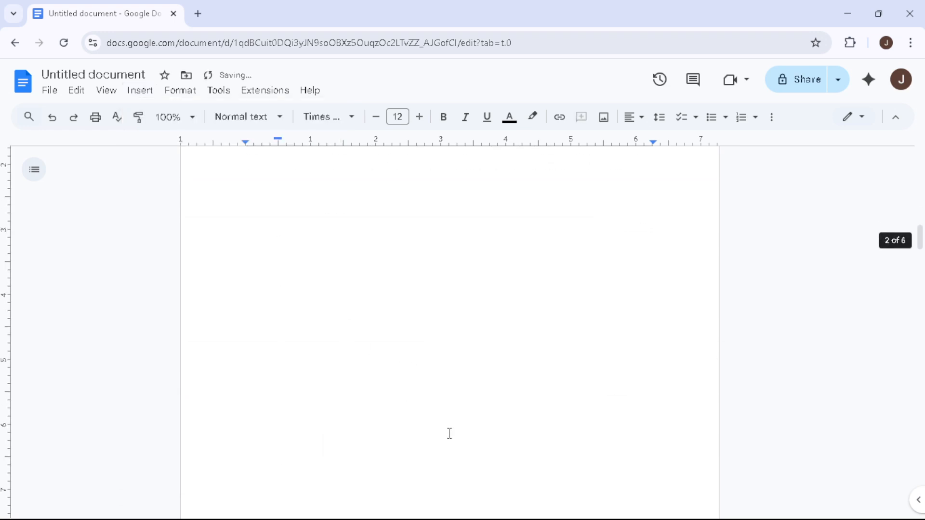
pyautogui.scroll(3, 418, 440)
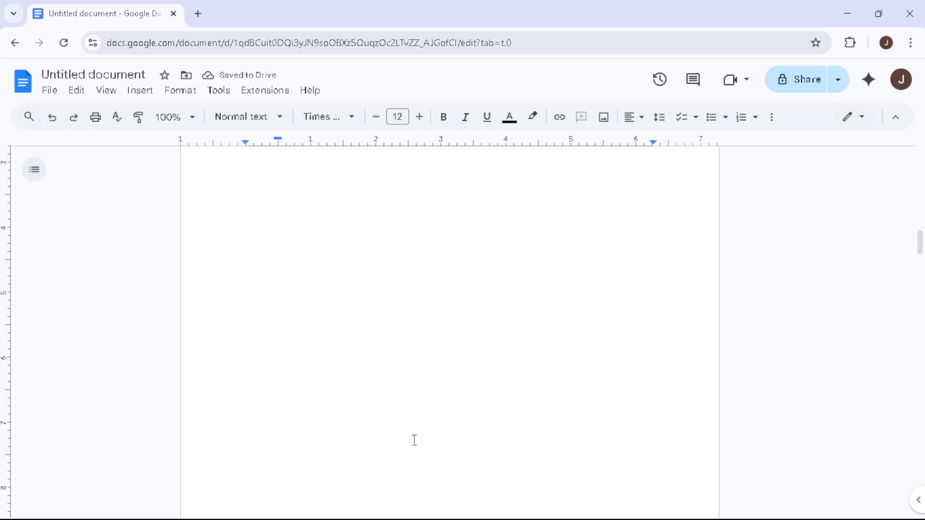
pyautogui.scroll(5, 414, 440)
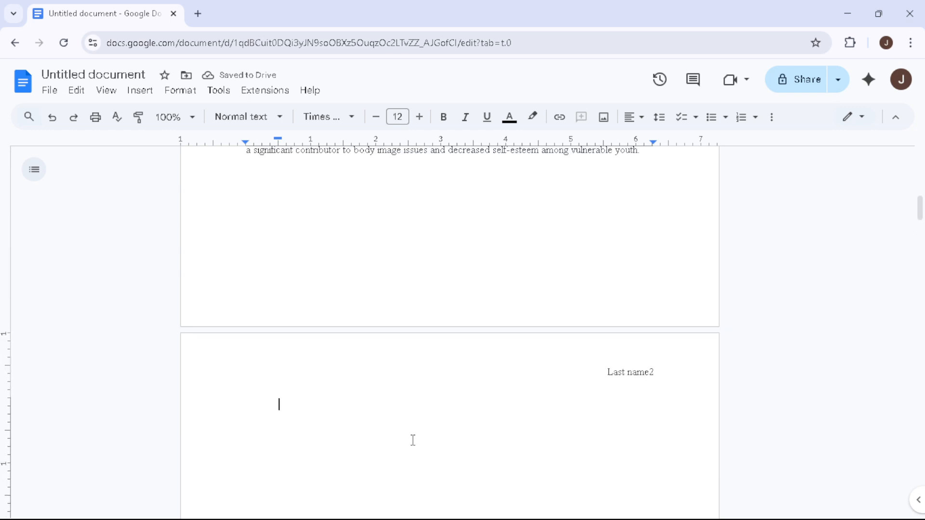
# Insert a table of contents with plain page numbers and no dotted leaders on the new blank page 2.
pyautogui.scroll(-3, 412, 438)
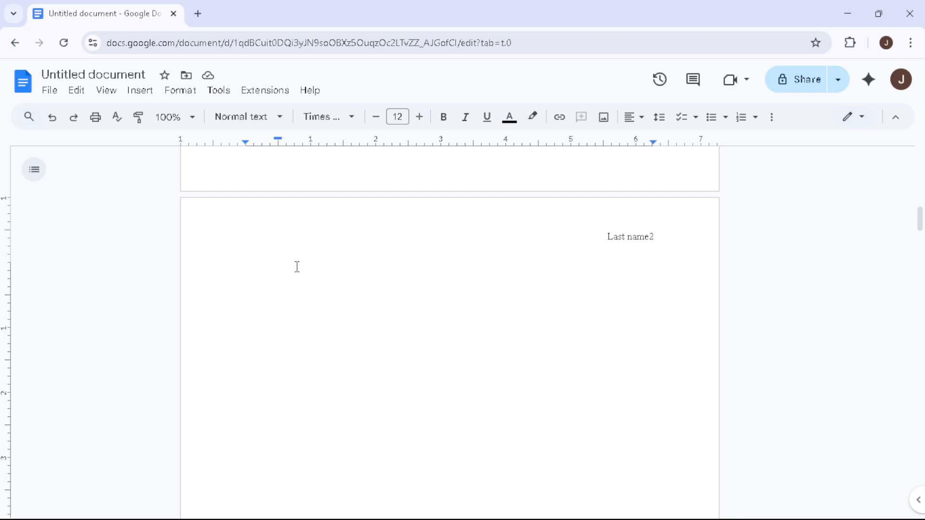
pyautogui.click(141, 91)
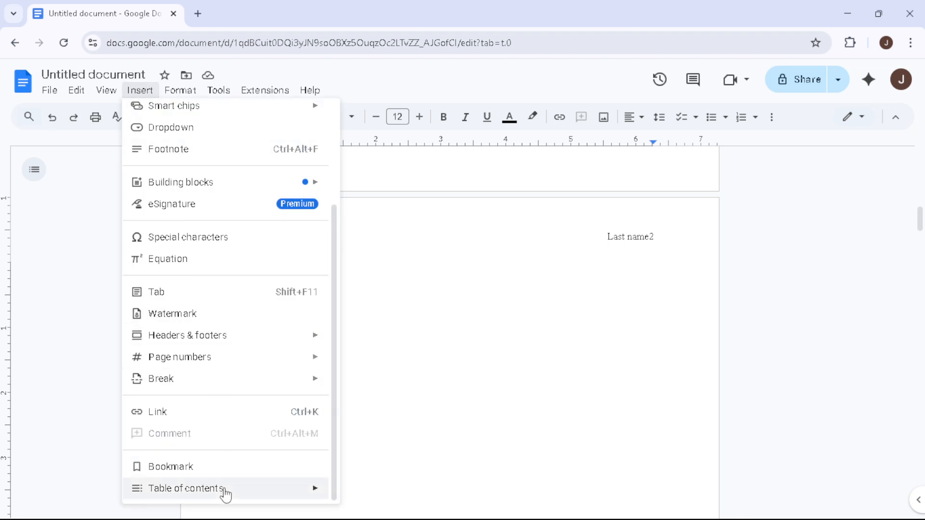
pyautogui.moveTo(224, 493)
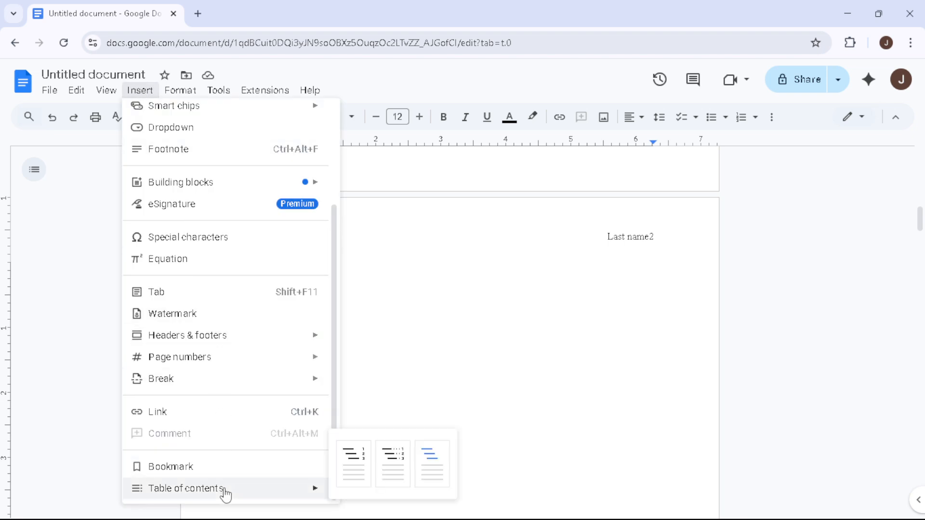
pyautogui.click(358, 468)
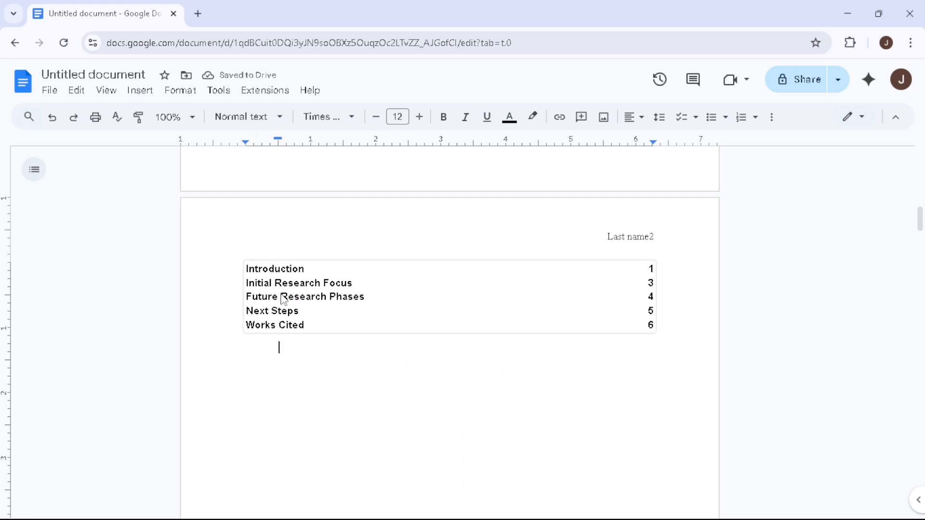
# Update the table of contents on page 2 to refresh its headings and page numbers, and leave it deselected.
pyautogui.click(248, 272)
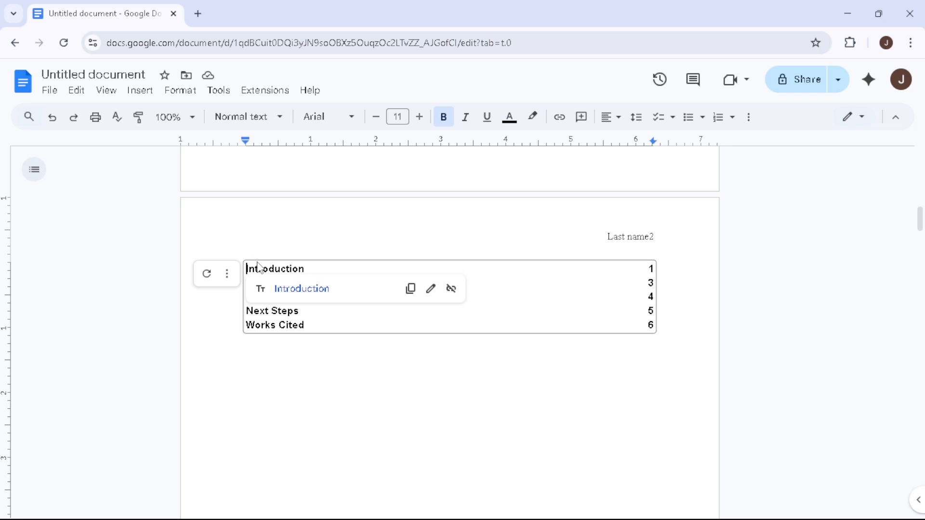
pyautogui.click(208, 276)
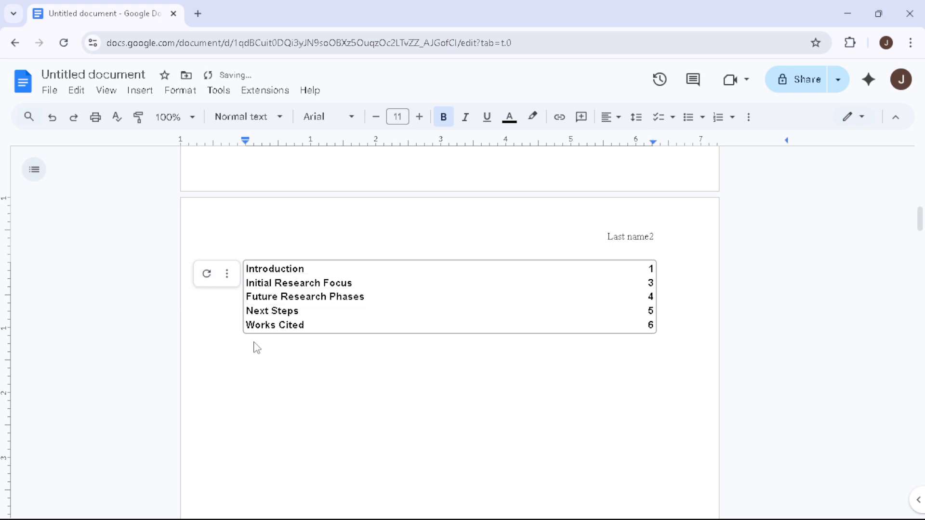
pyautogui.click(279, 369)
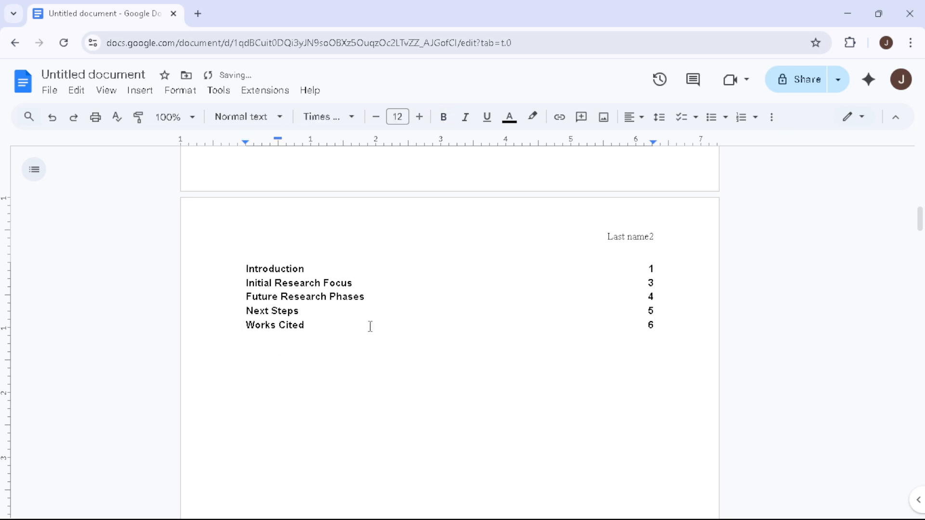
pyautogui.click(633, 332)
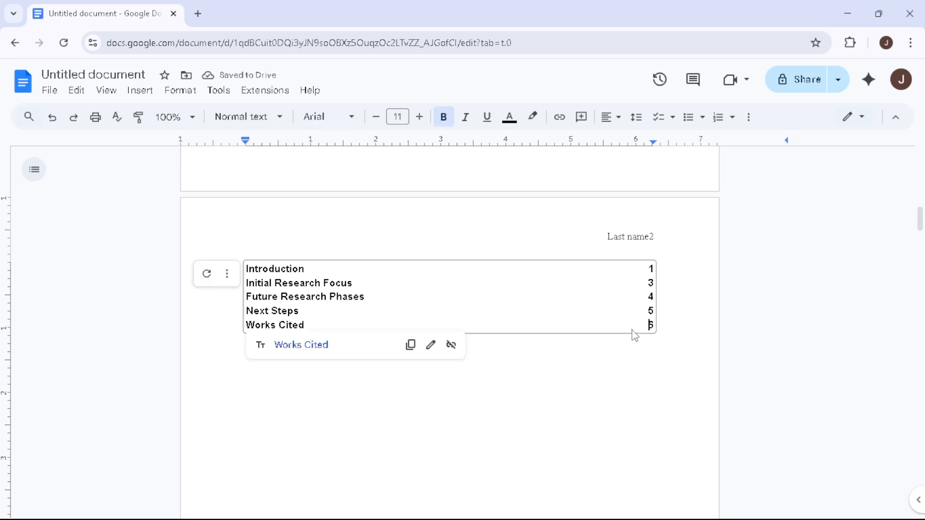
pyautogui.click(548, 386)
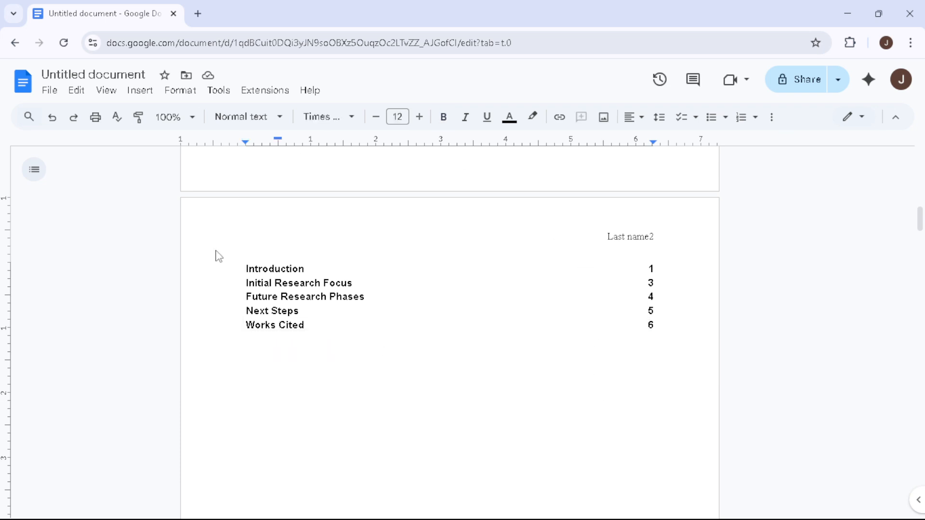